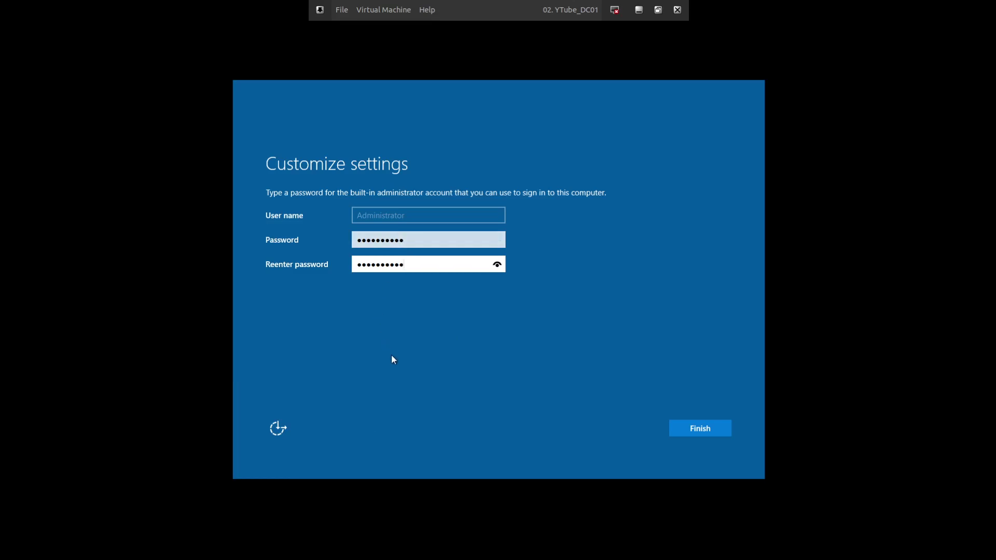
Finish setup, send Ctrl+Alt+Del to the VM and sign in as Administrator
left_click(692, 434)
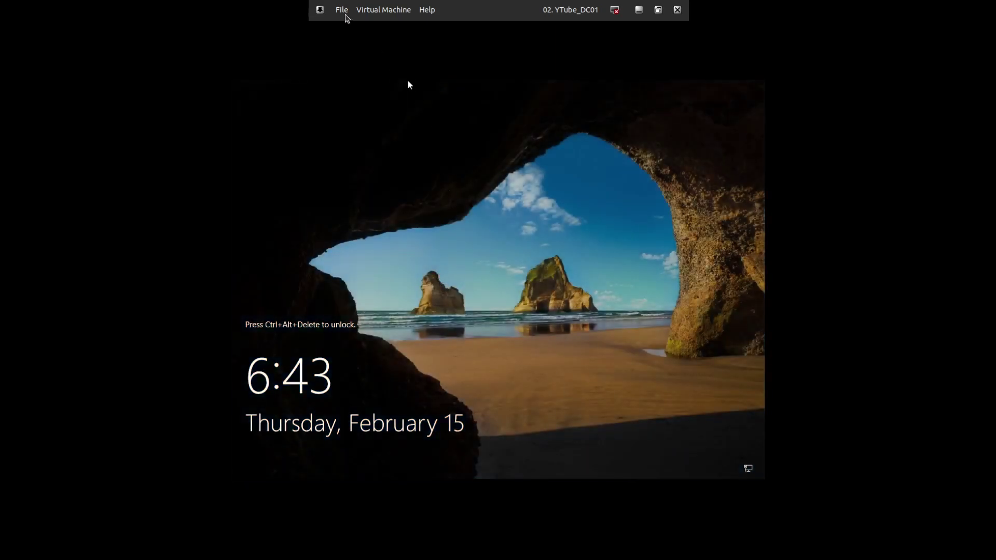
left_click(375, 11)
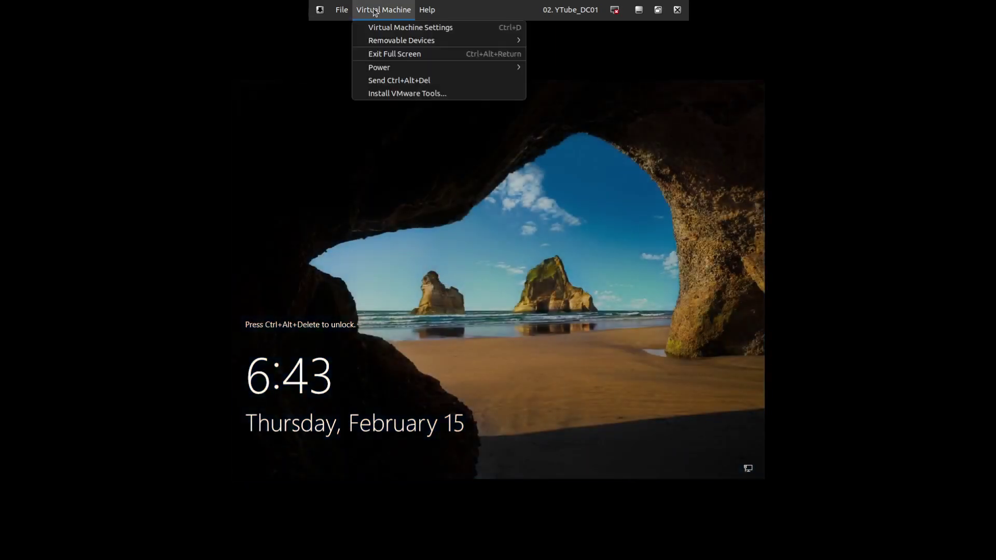
left_click(410, 81)
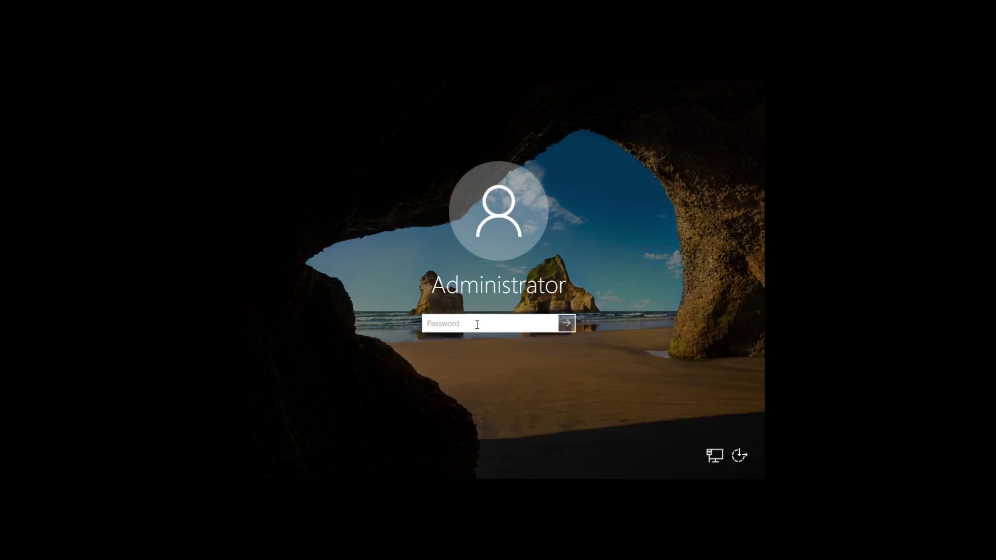
type("••••••••••")
key("Return")
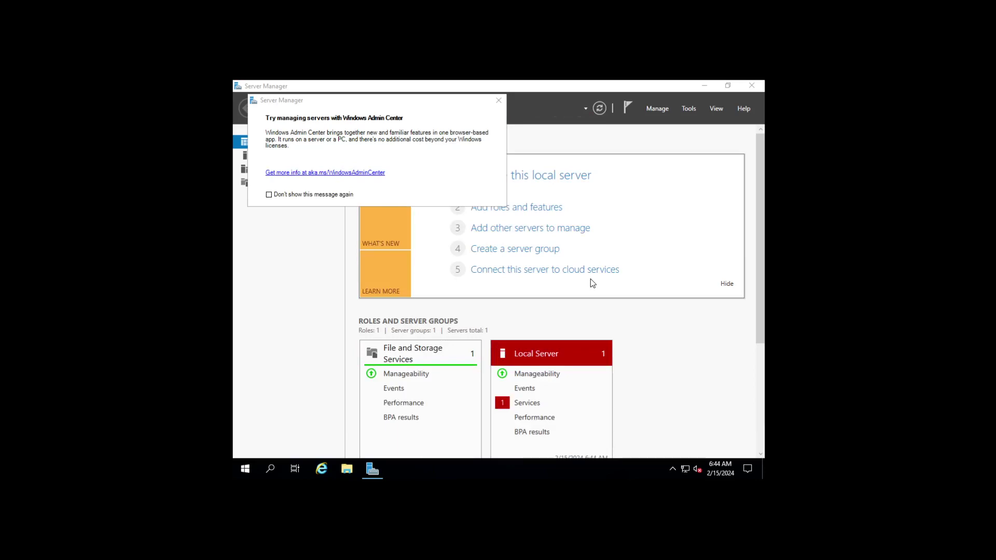
Tick 'Don't show this message again' on the Windows Admin Center prompt
left_click(326, 195)
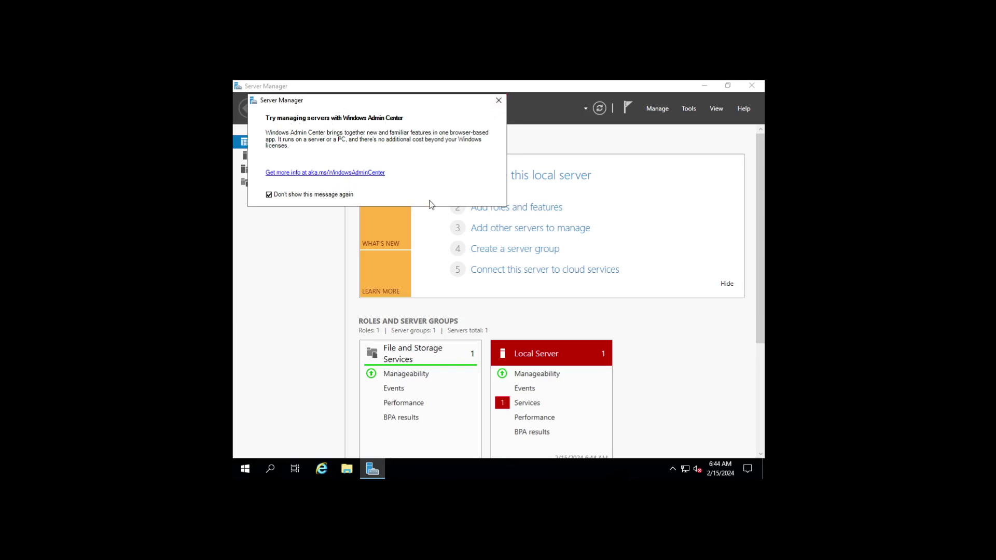
Dismiss the prompt, disable Server Manager starting at logon, and close Server Manager
left_click(499, 100)
left_click(657, 109)
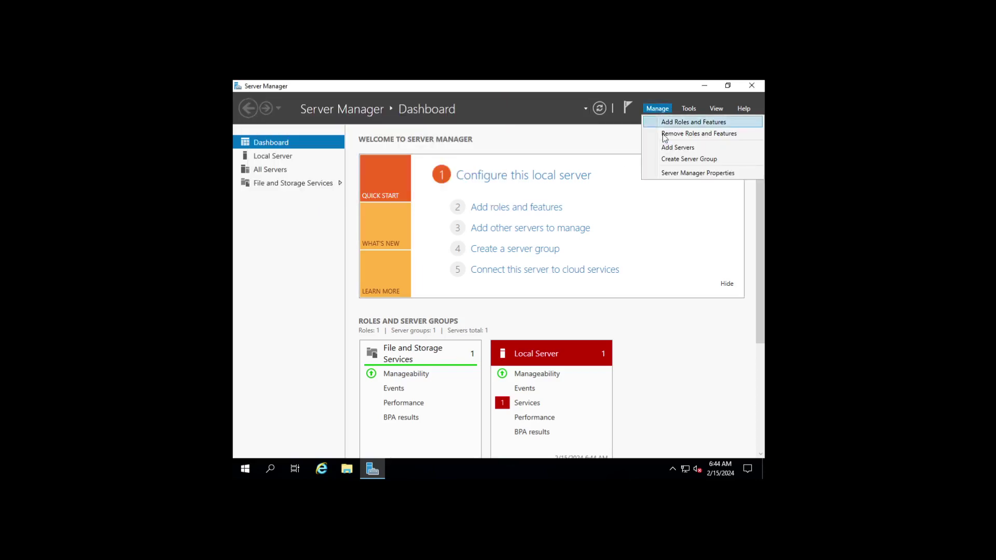
left_click(674, 174)
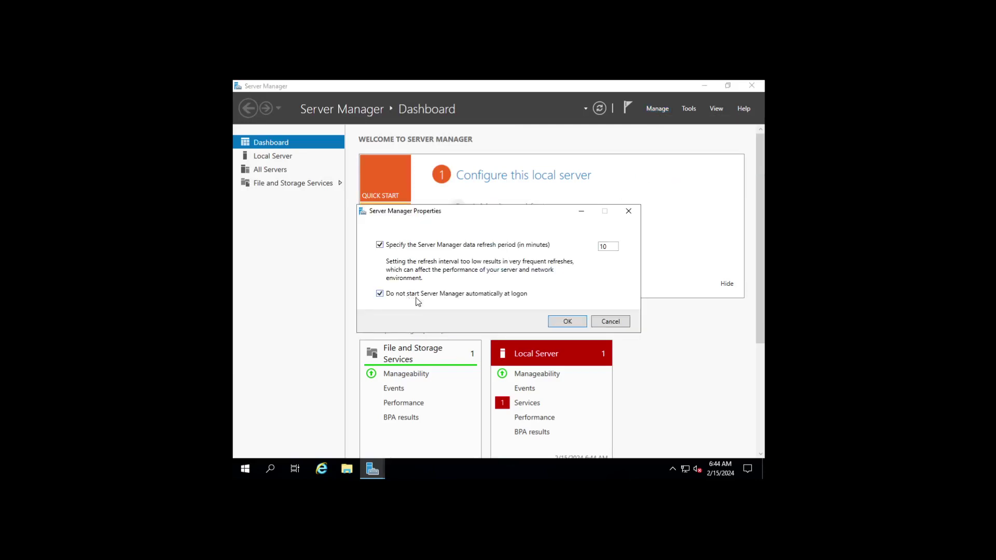
left_click(559, 321)
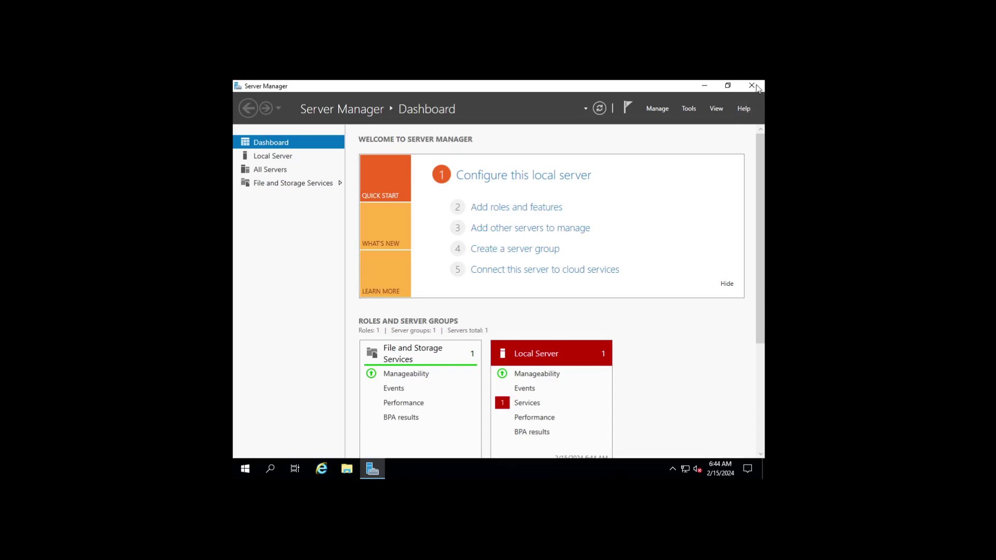
left_click(753, 86)
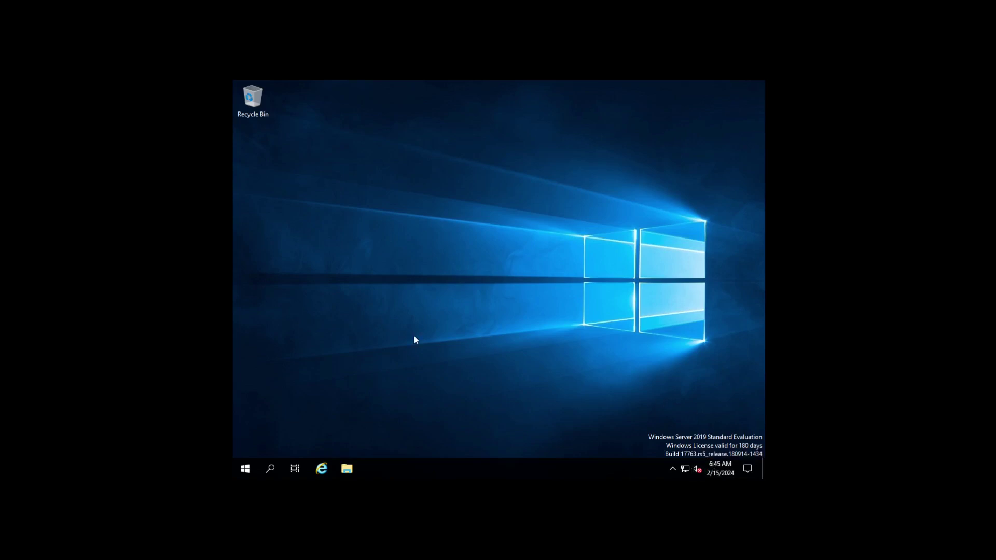
Search Start for cmd and pin Command Prompt to Start
left_click(246, 469)
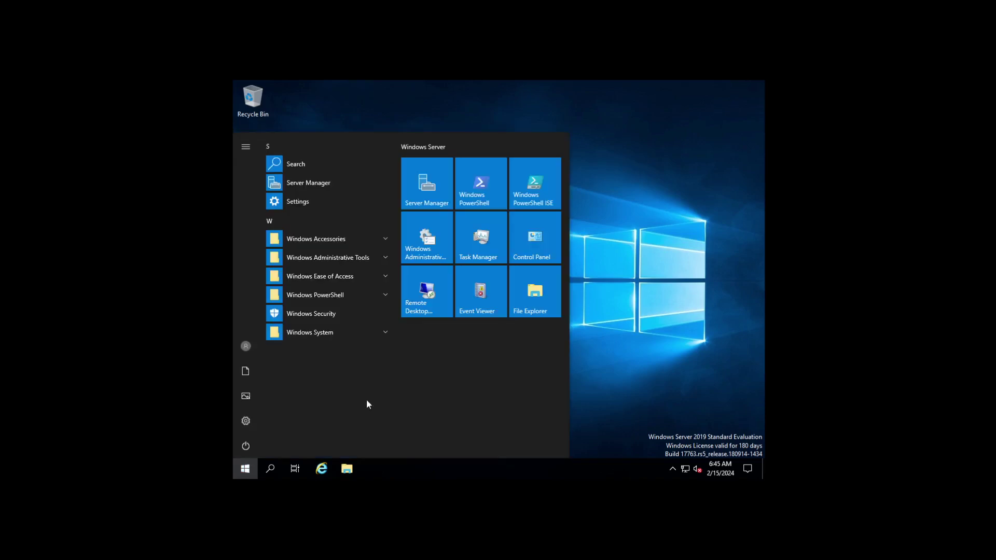
type("cmd")
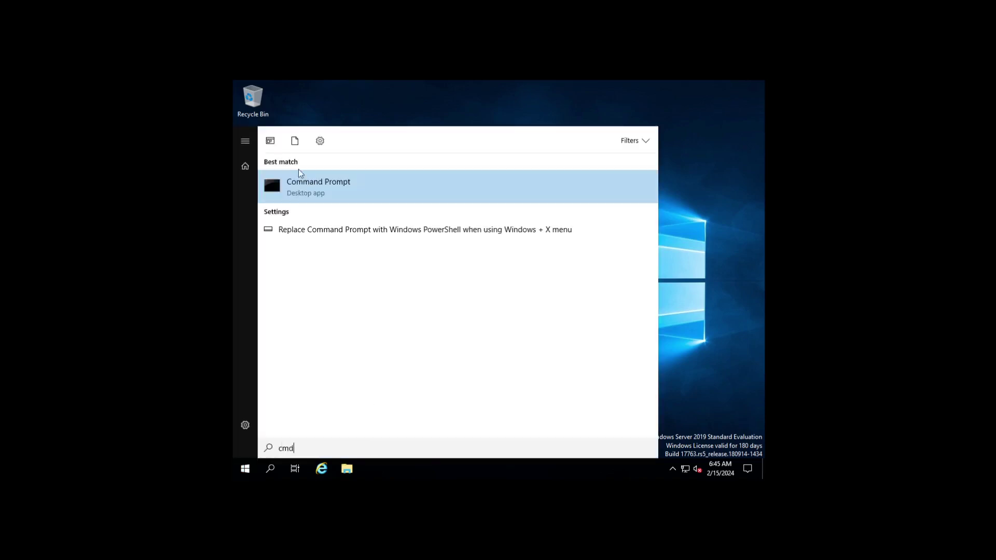
right_click(318, 191)
left_click(369, 250)
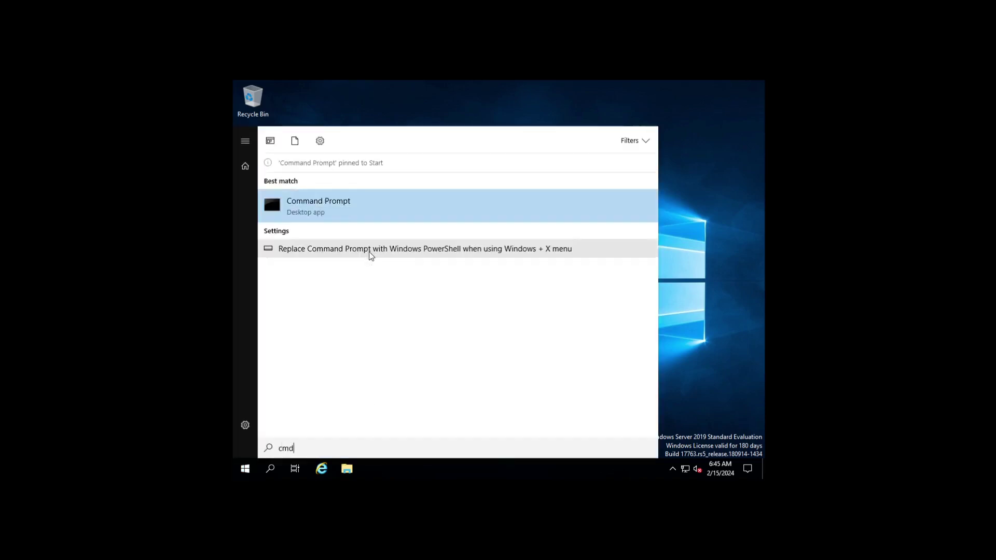
Run the pinned Command Prompt tile as administrator
left_click(246, 468)
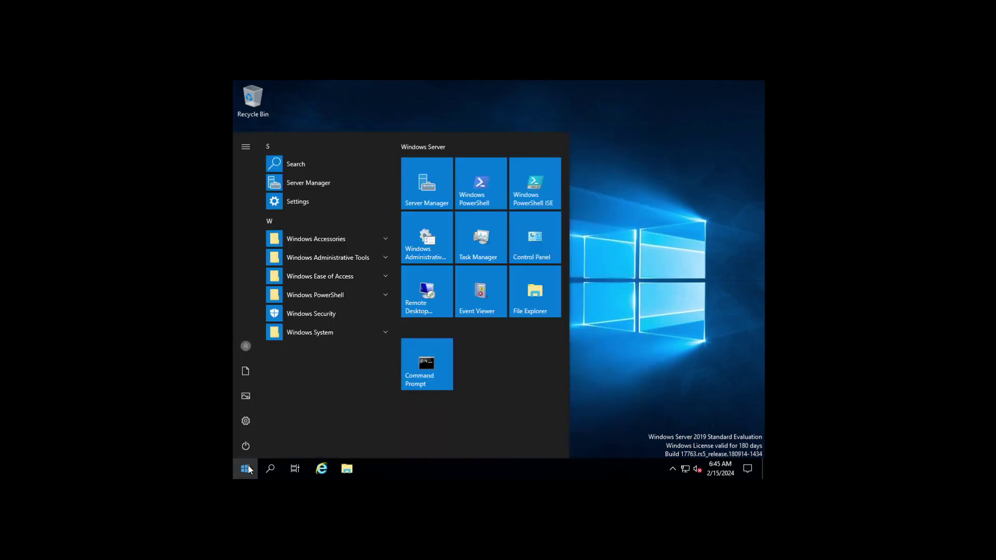
right_click(418, 364)
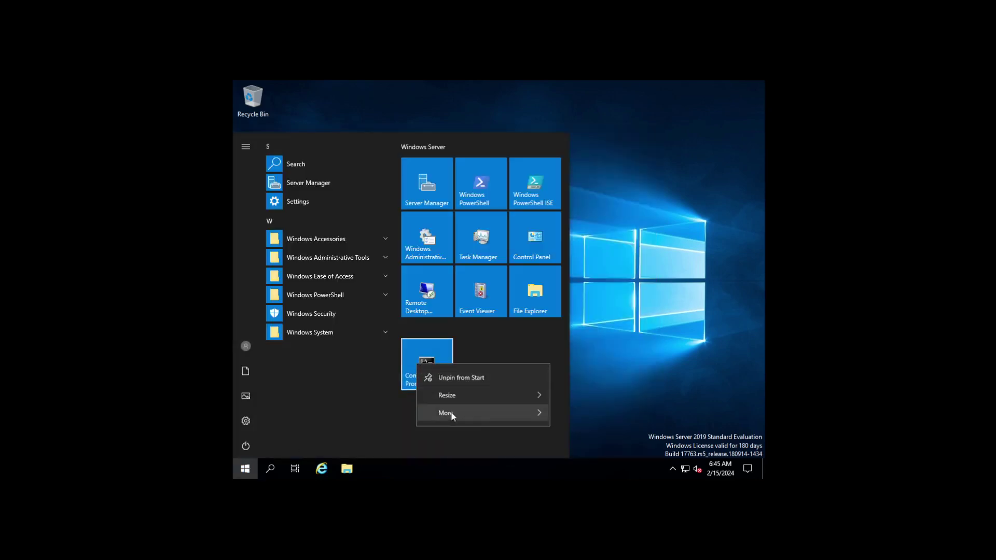
mouse_move(450, 416)
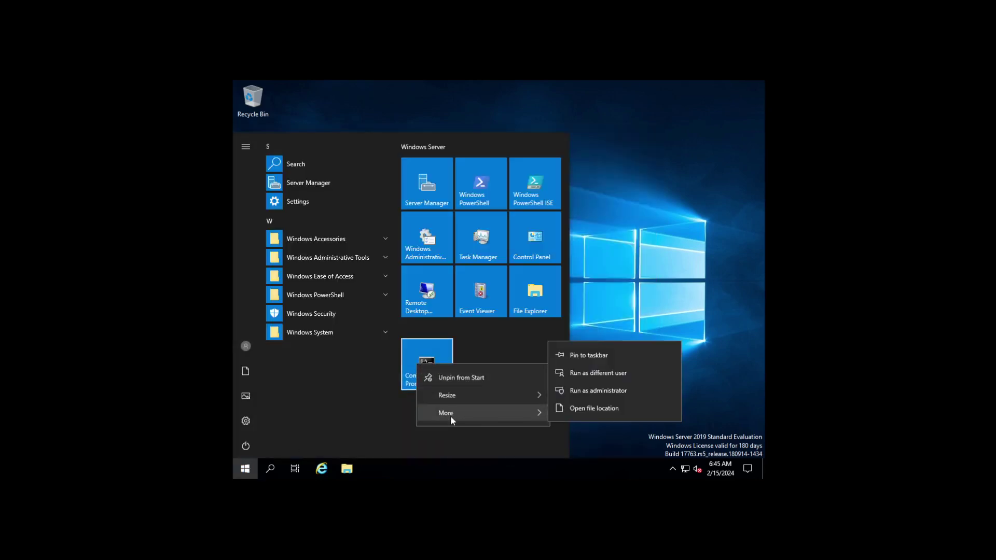
left_click(602, 390)
Run timedate.cpl and set the time zone to (UTC-05:00) Eastern Time (US & Canada)
left_click(446, 279)
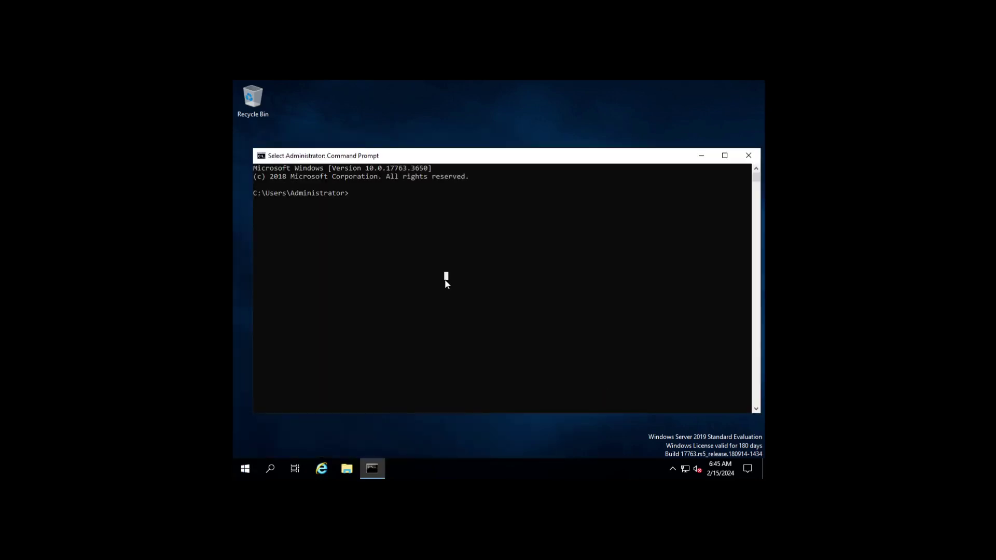
type("timedate")
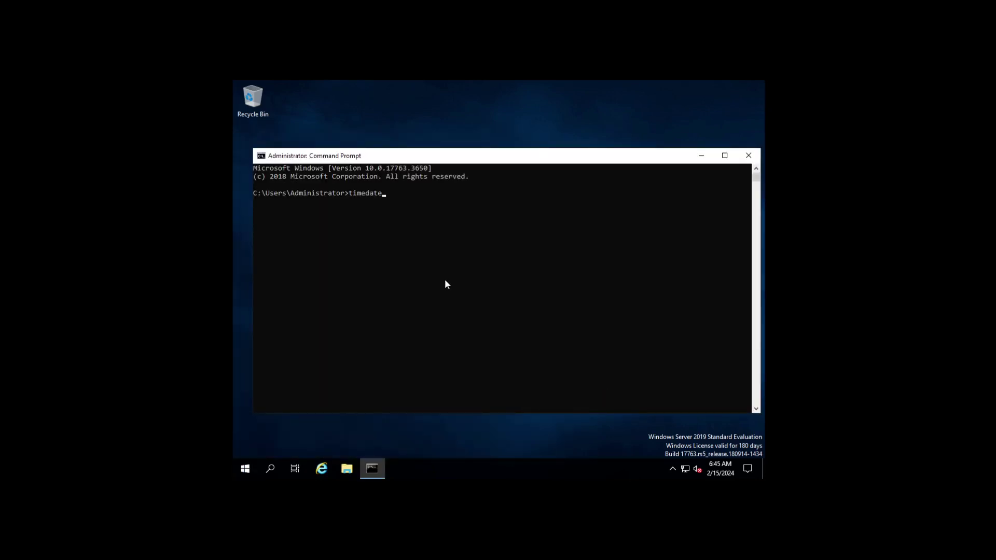
type(".cpl")
key("Return")
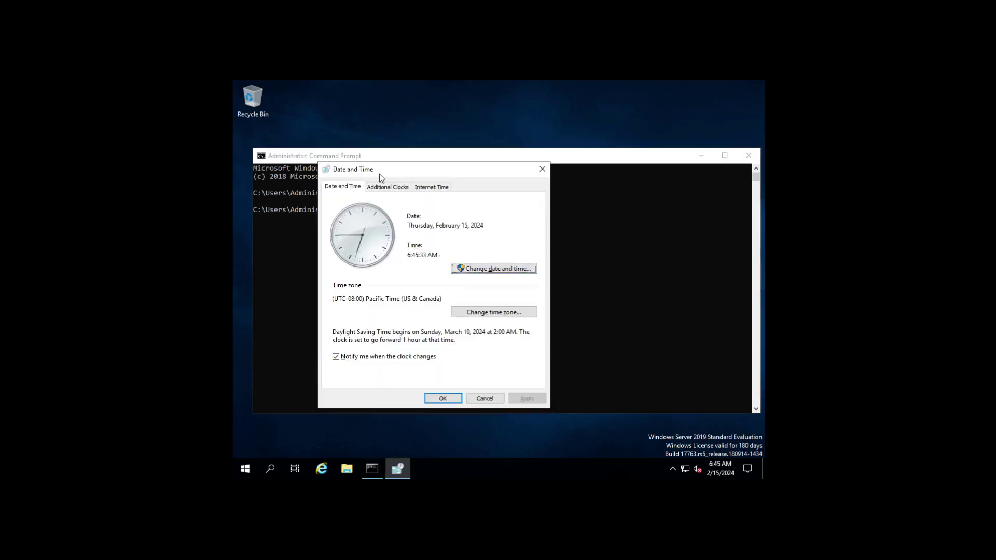
left_click(510, 313)
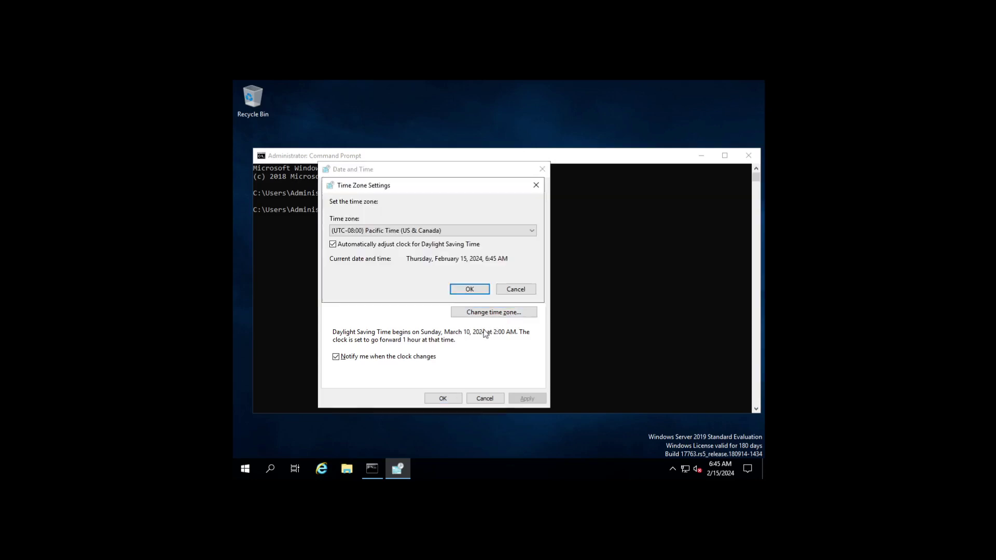
left_click(430, 231)
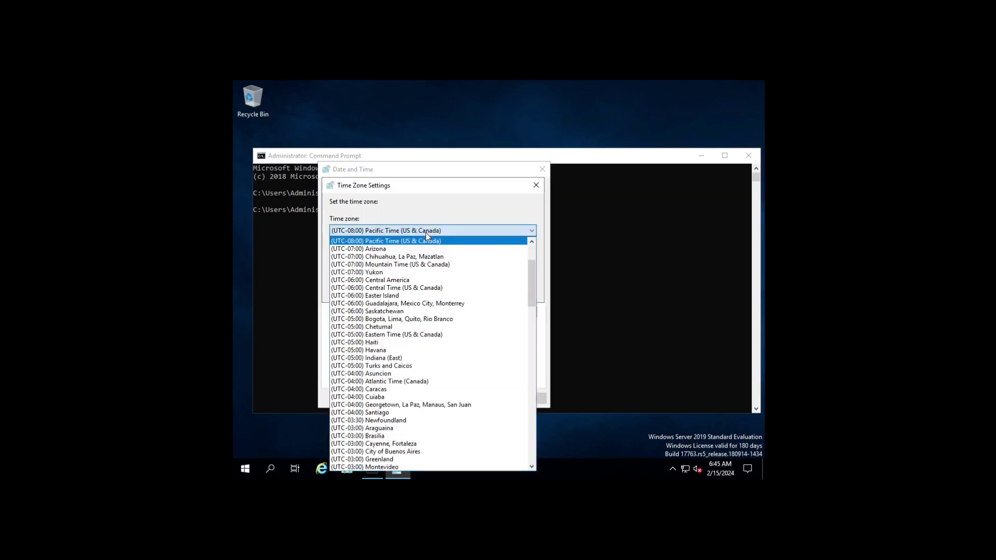
left_click(429, 335)
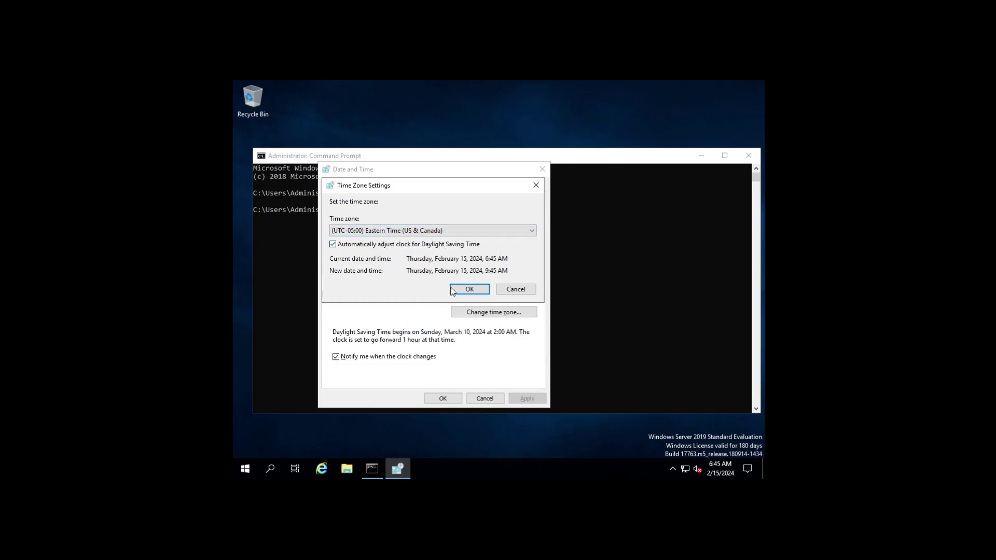
left_click(468, 289)
left_click(449, 401)
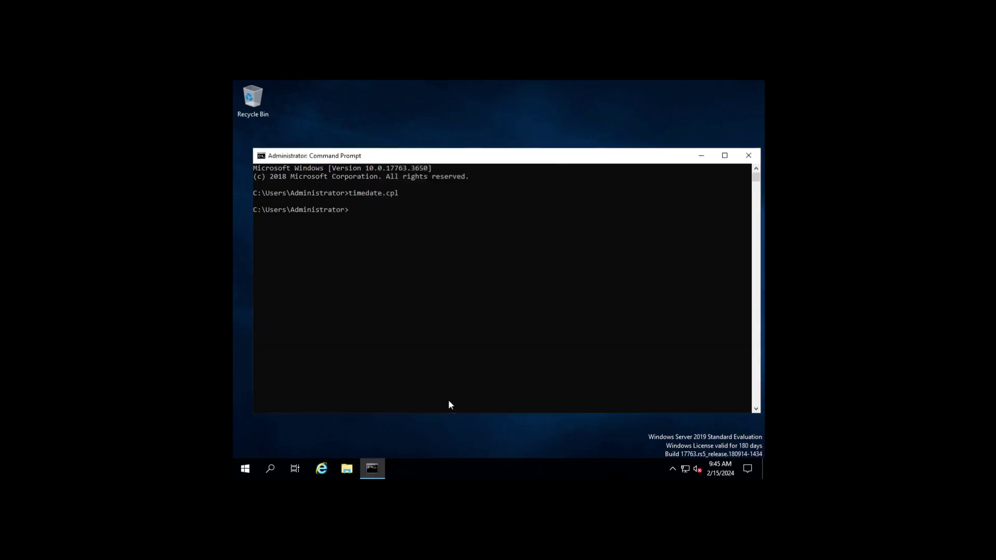
mouse_move(721, 476)
left_click(244, 468)
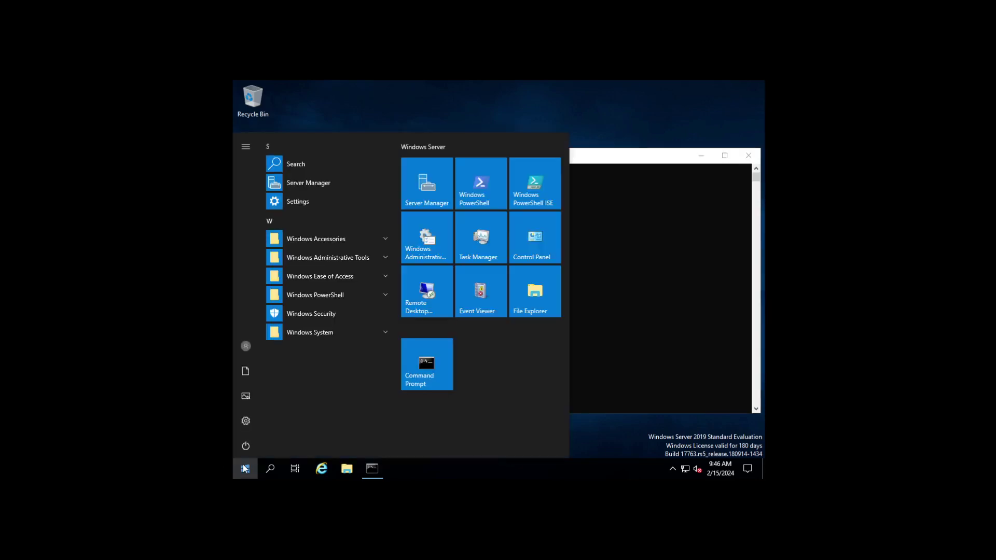
left_click(246, 421)
scroll(540, 311, "down", 3)
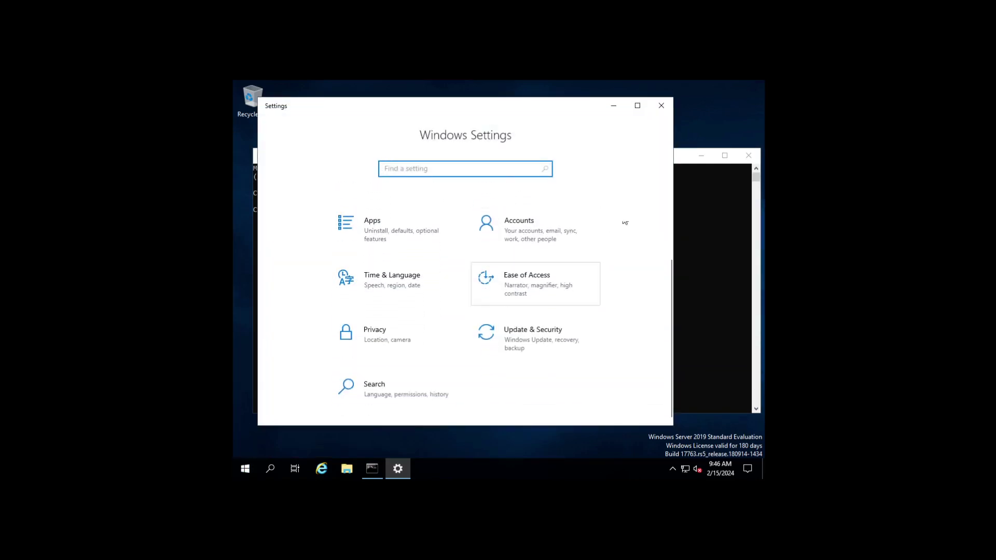
left_click(661, 105)
left_click(525, 285)
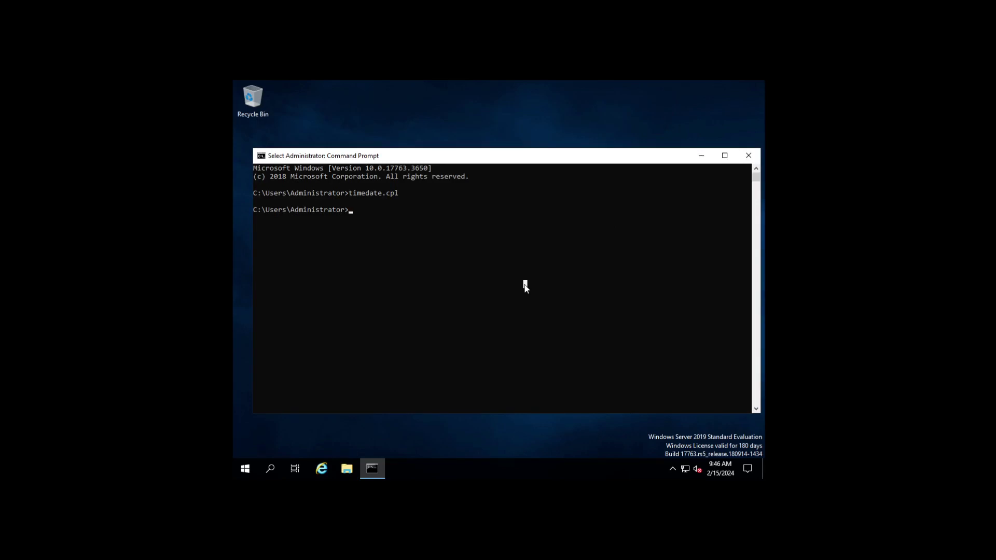
Launch sconfig and choose option 6, Download and Install Updates
key("Escape")
type("sconfig")
key("Return")
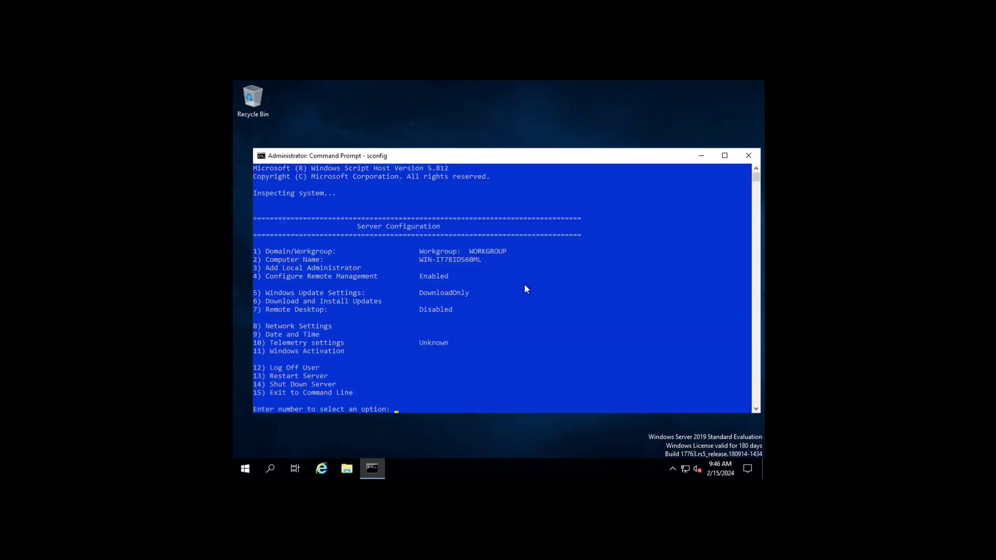
scroll(524, 286, "down", 1)
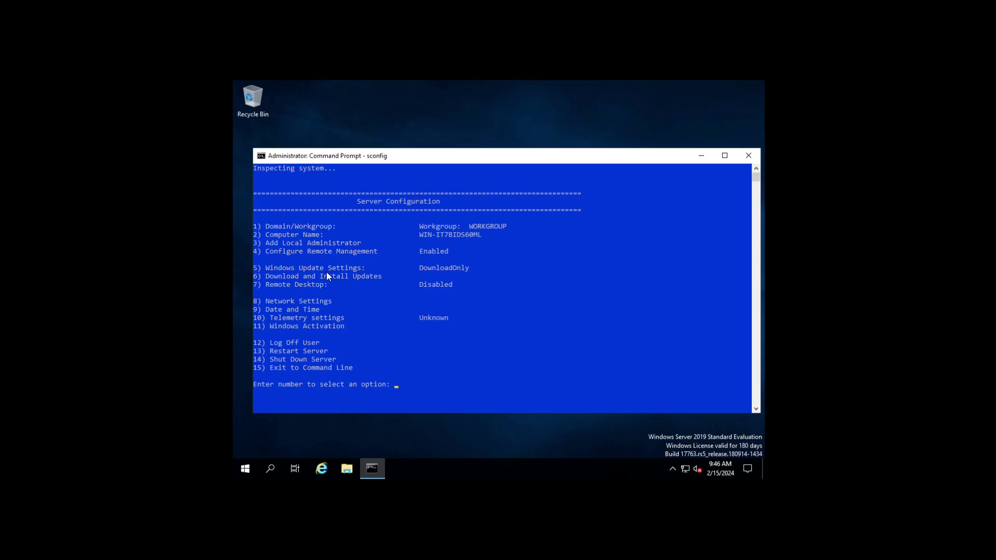
left_click(347, 278)
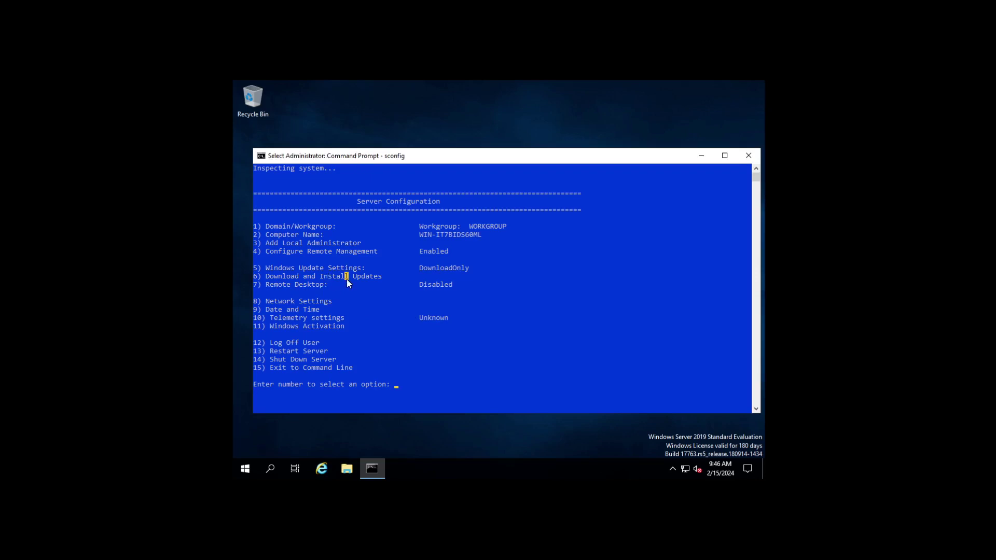
type("6")
key("Return")
Answer 'a' to search all updates, then 'a' again to download all six
left_click(405, 228)
type("a")
key("Return")
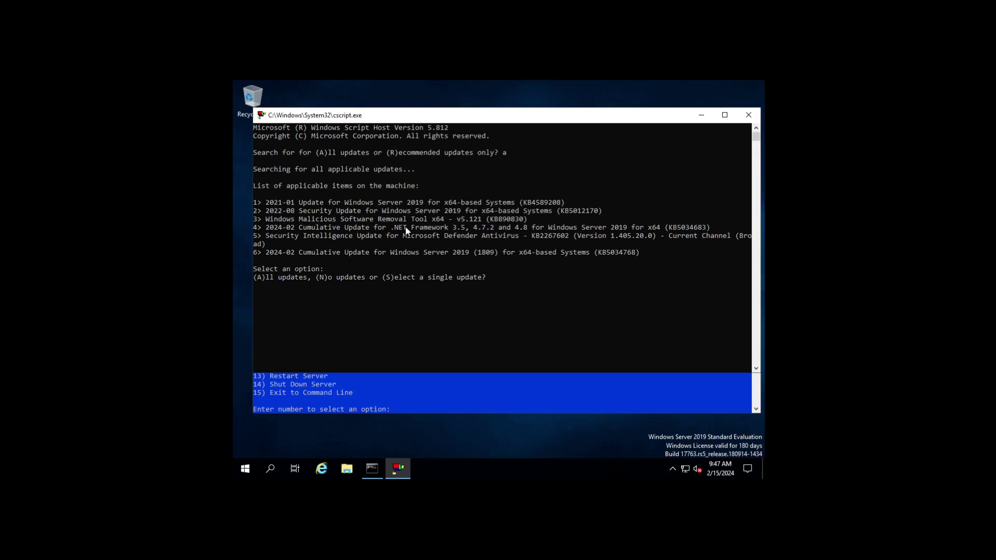
type("a")
key("Return")
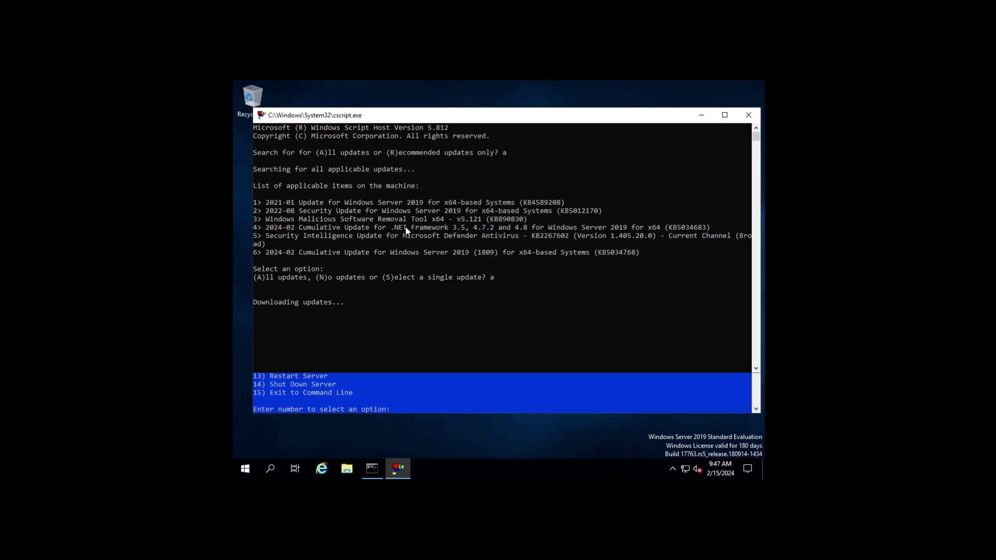